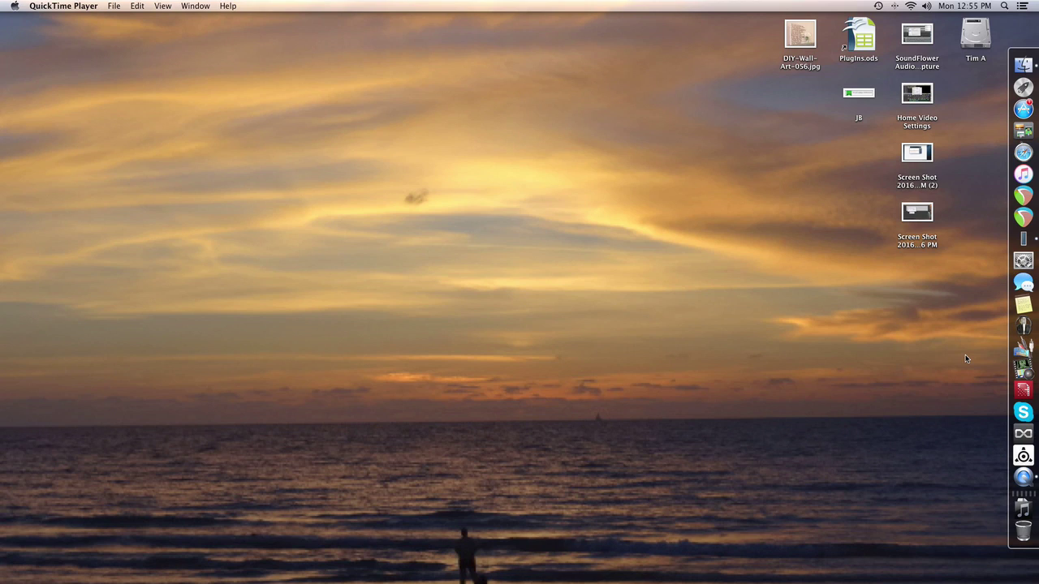
Step: Launch JackPilot from the Dock to bring up its server control window
{"action": "left_click", "coordinate": [1019, 347]}
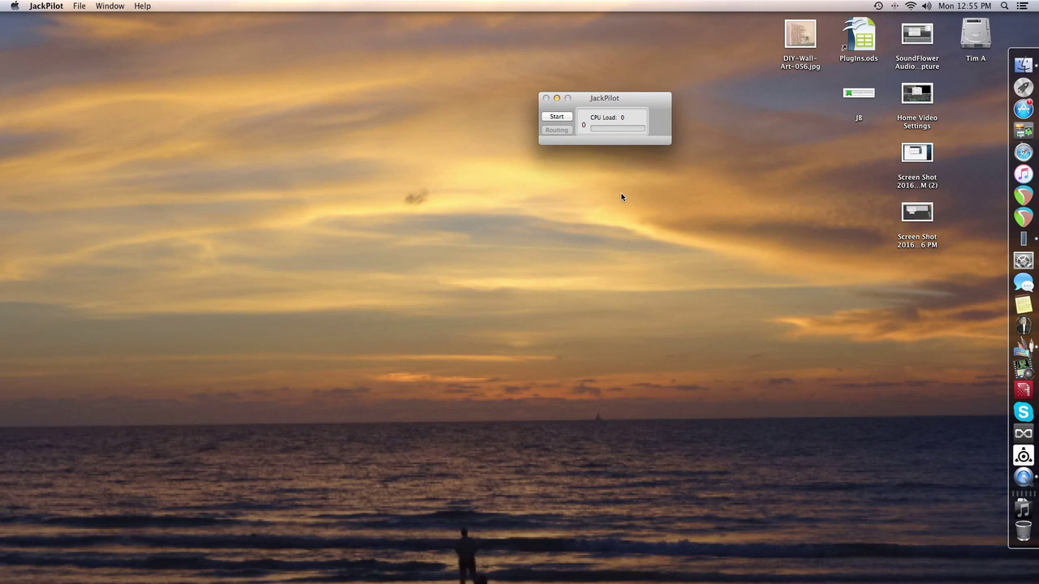
Step: Start the Jack server, show system capture_1 and capture_2 in Routing, and launch System Preferences
{"action": "left_click", "coordinate": [560, 117]}
{"action": "left_click", "coordinate": [562, 131]}
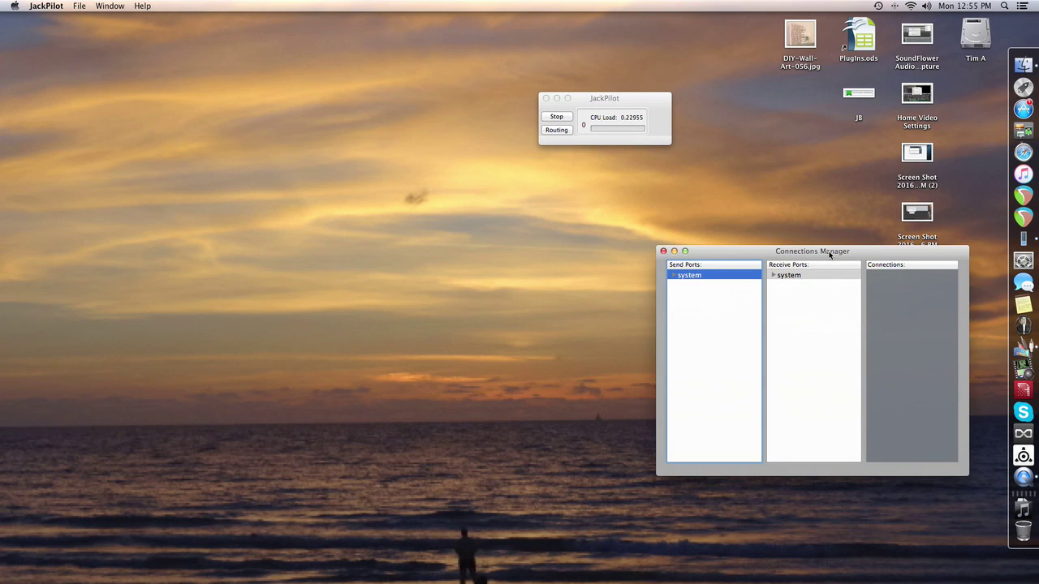
{"action": "left_click", "coordinate": [673, 276]}
{"action": "left_click", "coordinate": [1023, 260]}
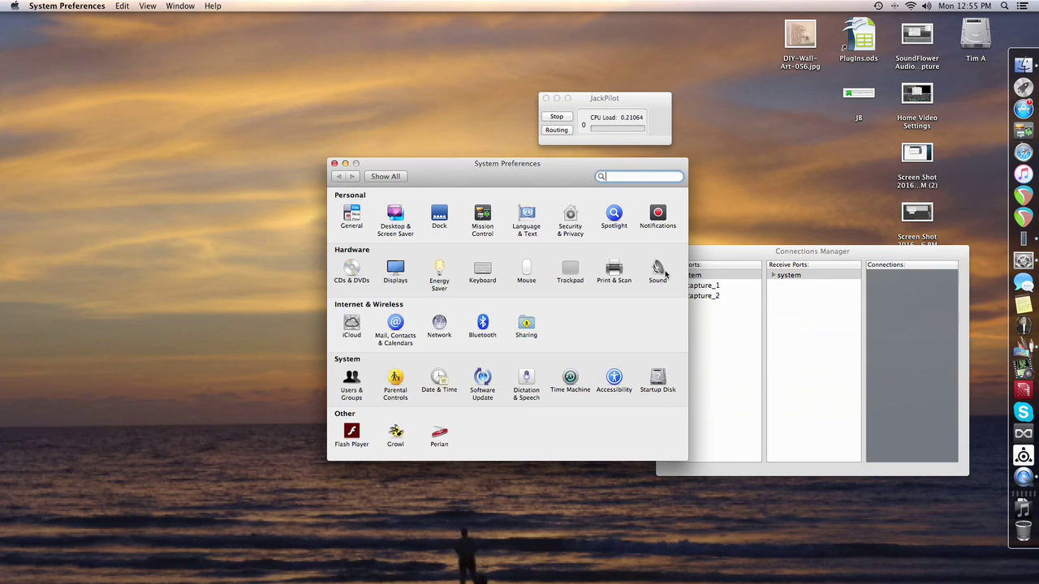
Step: Confirm Line In is the Sound input device, then bring the Connections Manager forward
{"action": "left_click", "coordinate": [656, 269]}
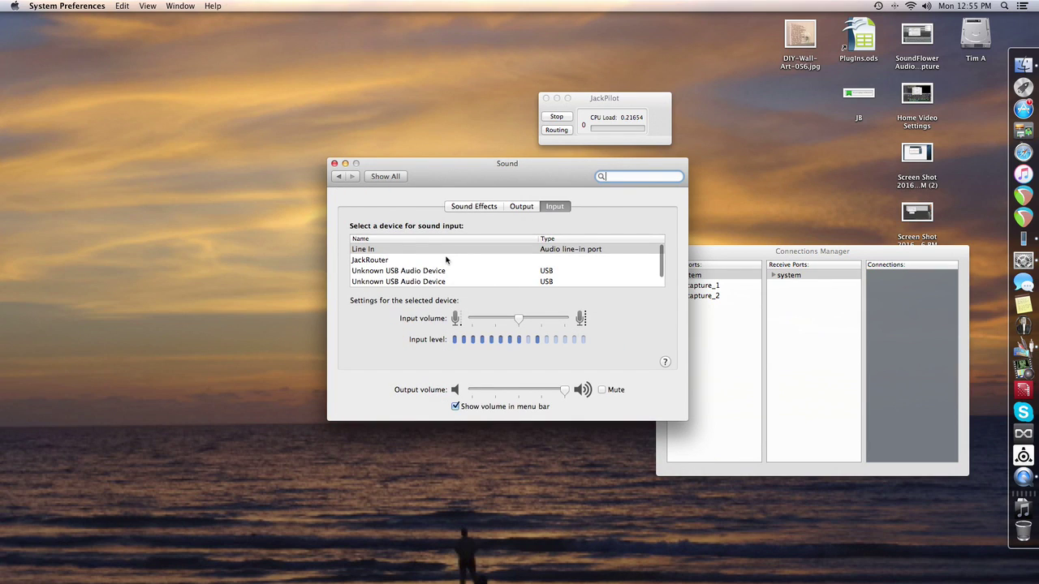
{"action": "left_click", "coordinate": [730, 262]}
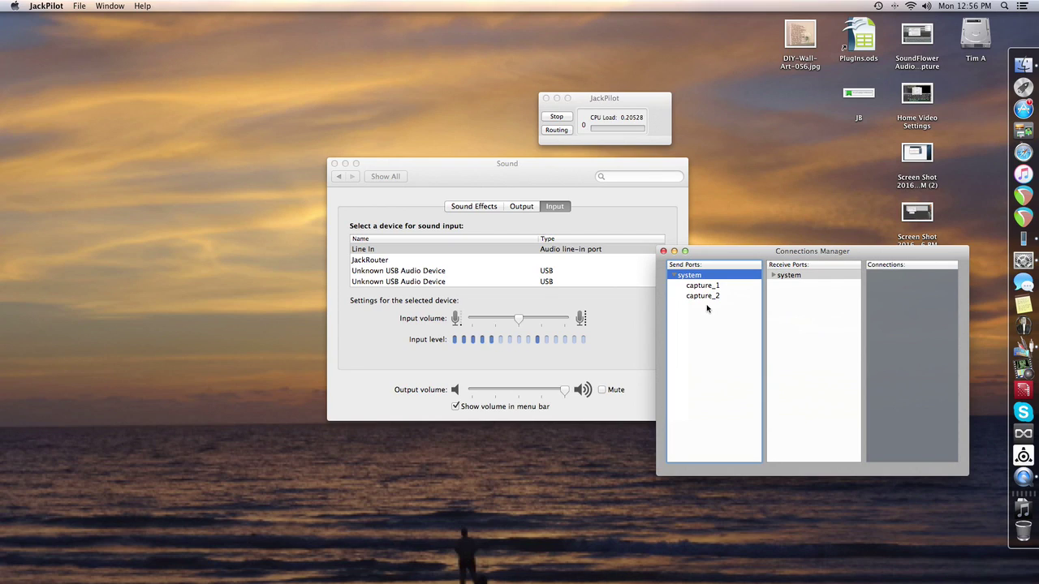
Step: Close Sound settings, launch REAPER, and disconnect system capture ports from REAPER's inputs
{"action": "left_click", "coordinate": [334, 163]}
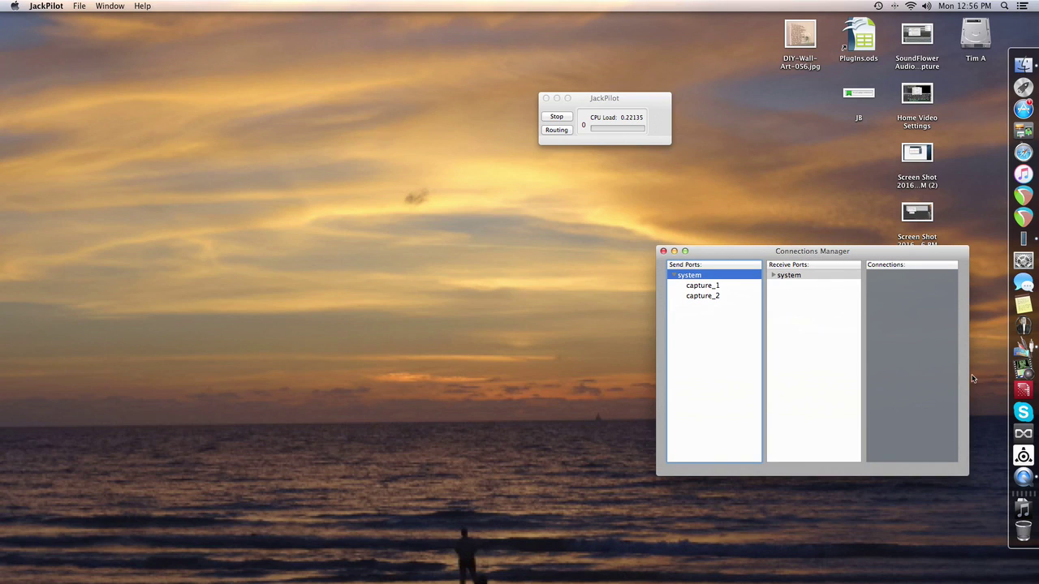
{"action": "left_click", "coordinate": [1023, 196]}
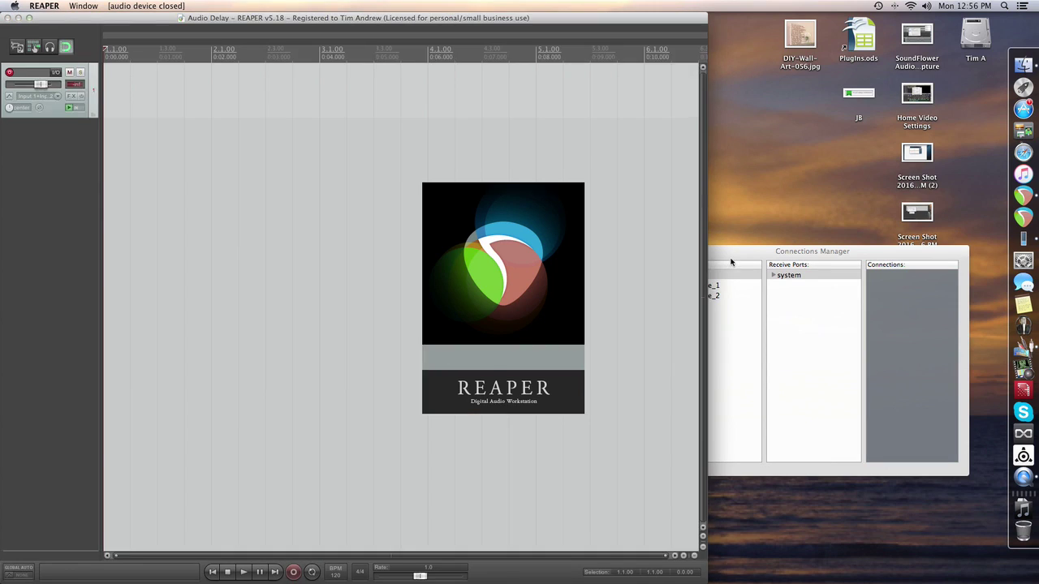
{"action": "left_click", "coordinate": [731, 260]}
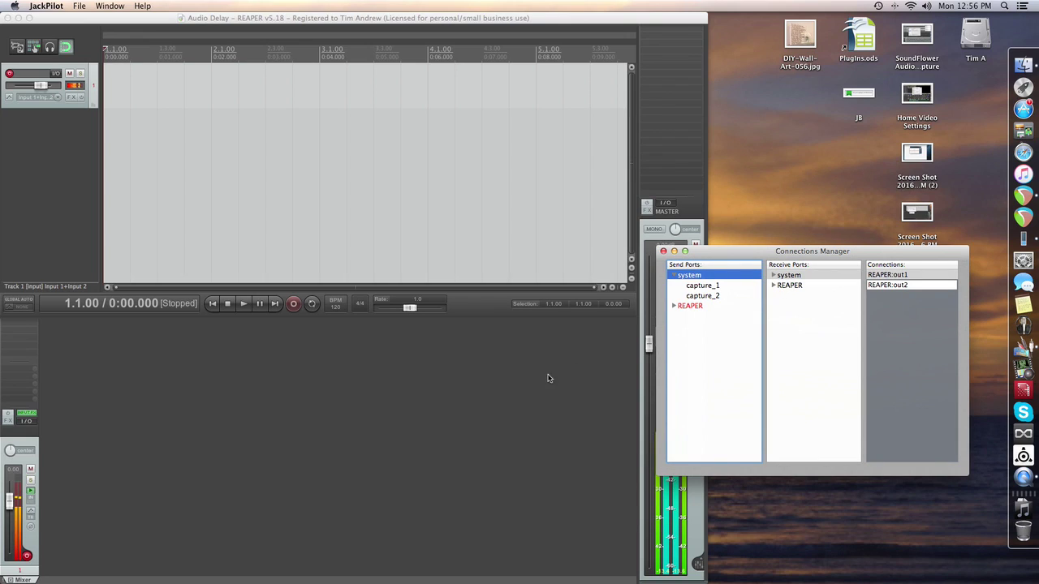
{"action": "left_click", "coordinate": [893, 276]}
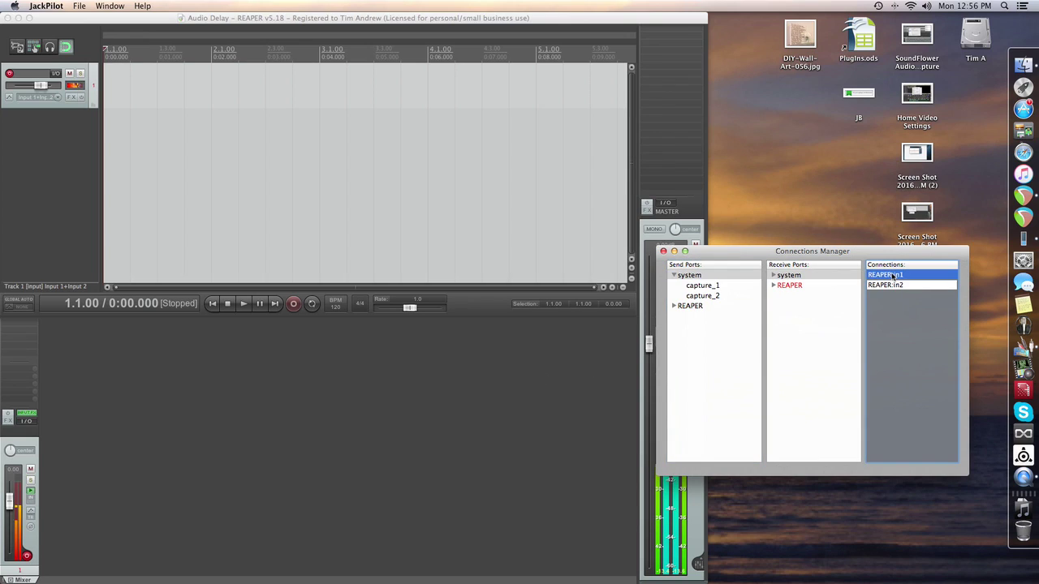
{"action": "double_click", "coordinate": [892, 275]}
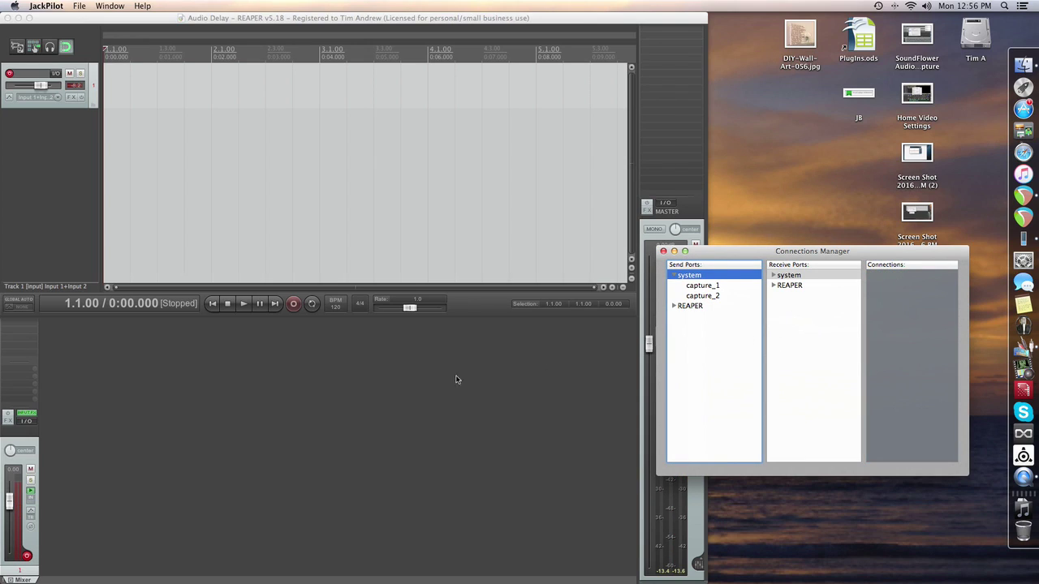
Step: Allow different input and output devices, both JackRouter, in REAPER's Audio Device preferences and apply
{"action": "left_click", "coordinate": [286, 422]}
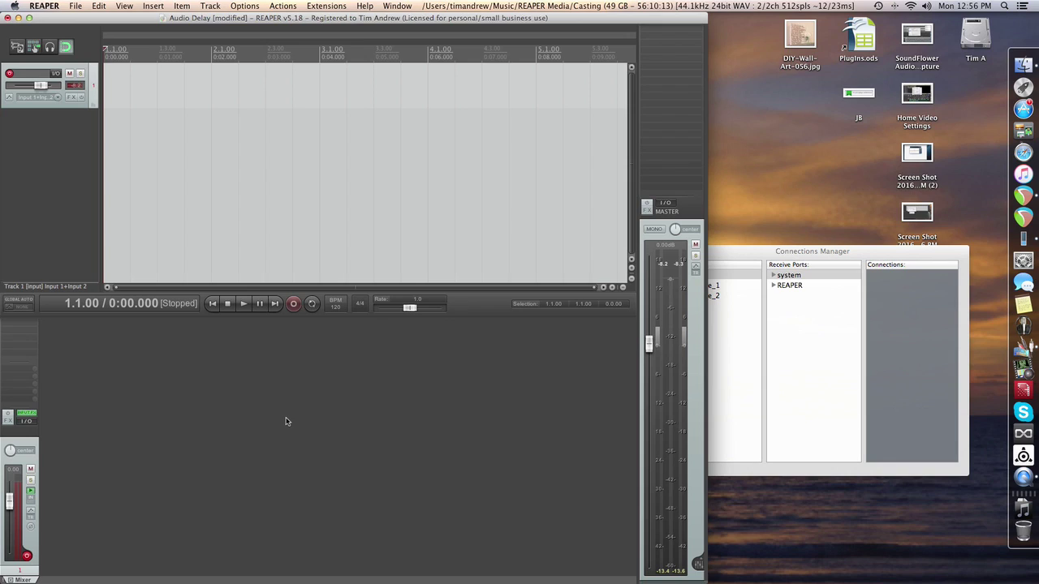
{"action": "key", "text": "super+comma"}
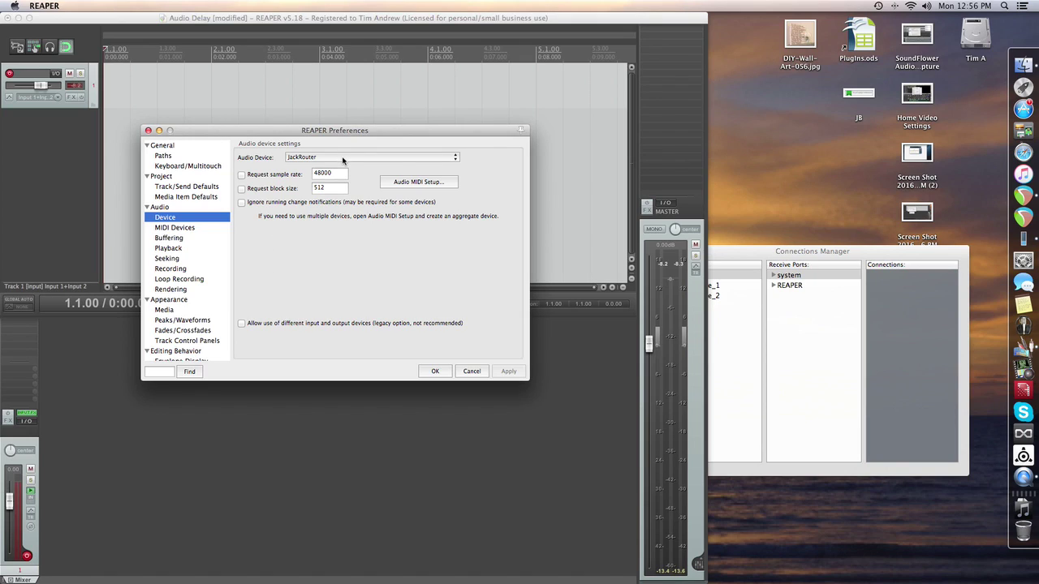
{"action": "left_click", "coordinate": [242, 323]}
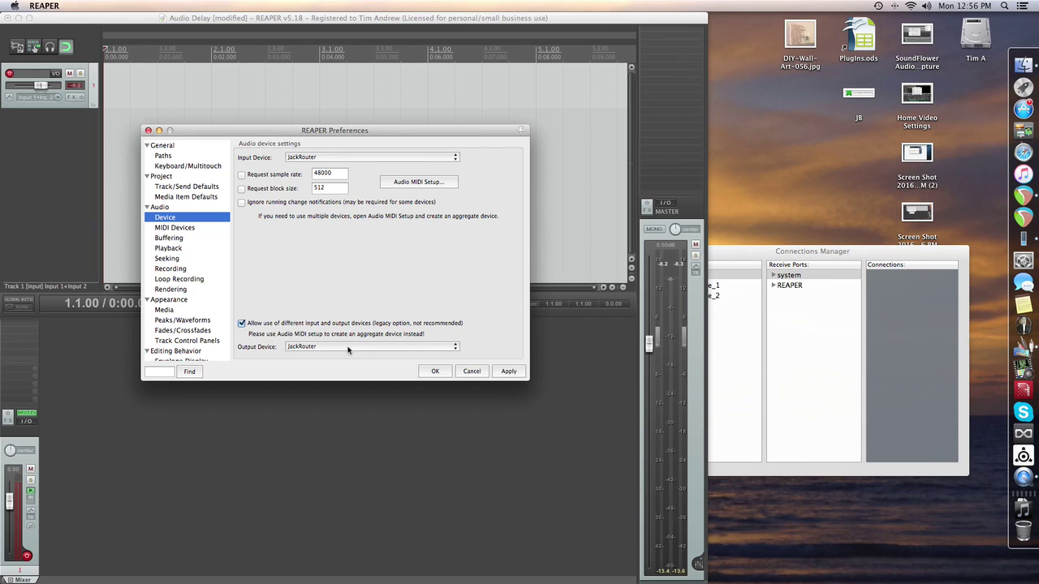
{"action": "left_click", "coordinate": [505, 372]}
{"action": "left_click", "coordinate": [813, 255]}
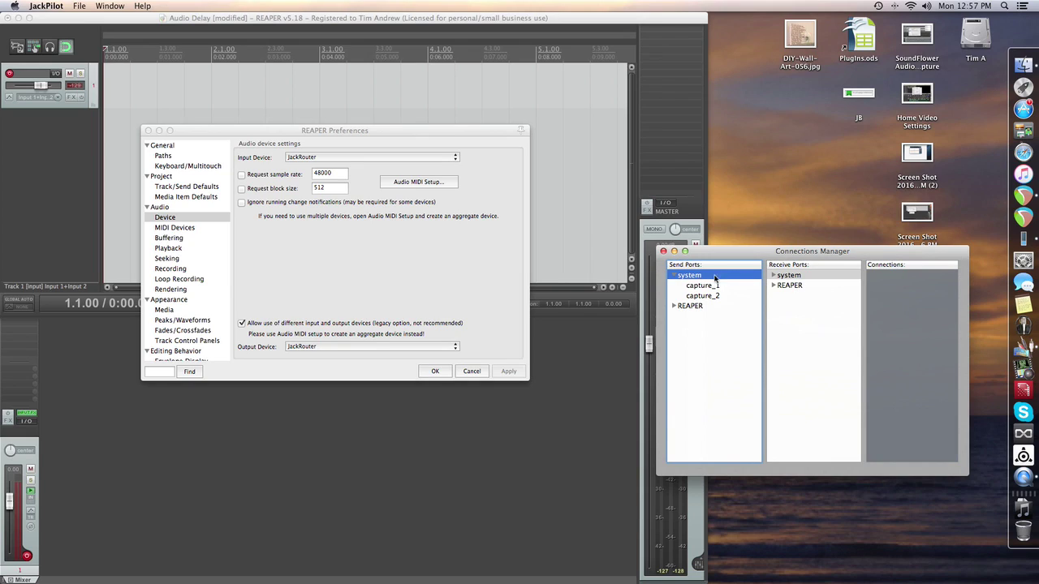
Step: Connect system capture to REAPER, inspect in1 and in2, then remove both connections again
{"action": "double_click", "coordinate": [795, 287]}
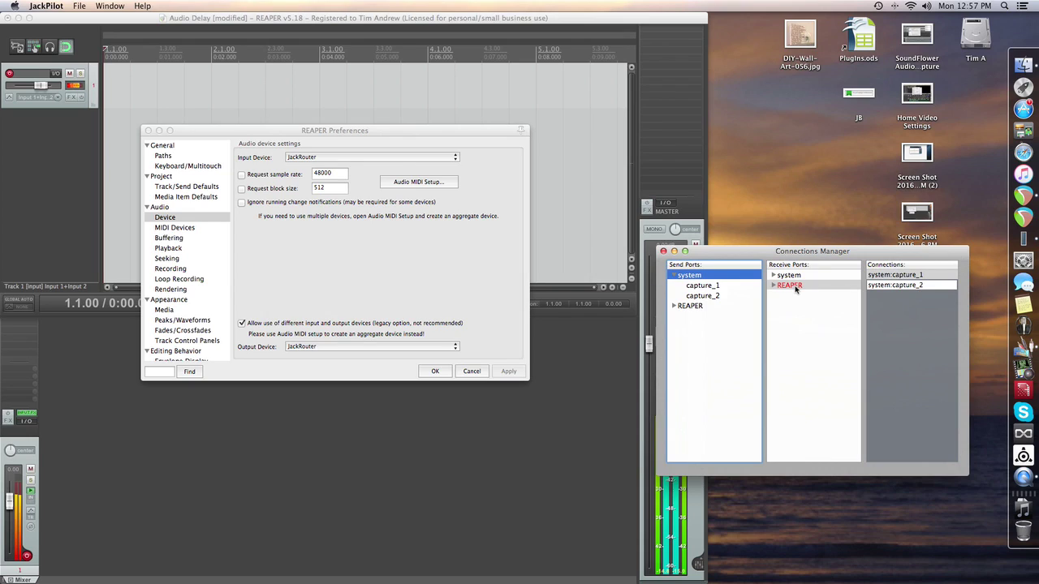
{"action": "left_click", "coordinate": [774, 286]}
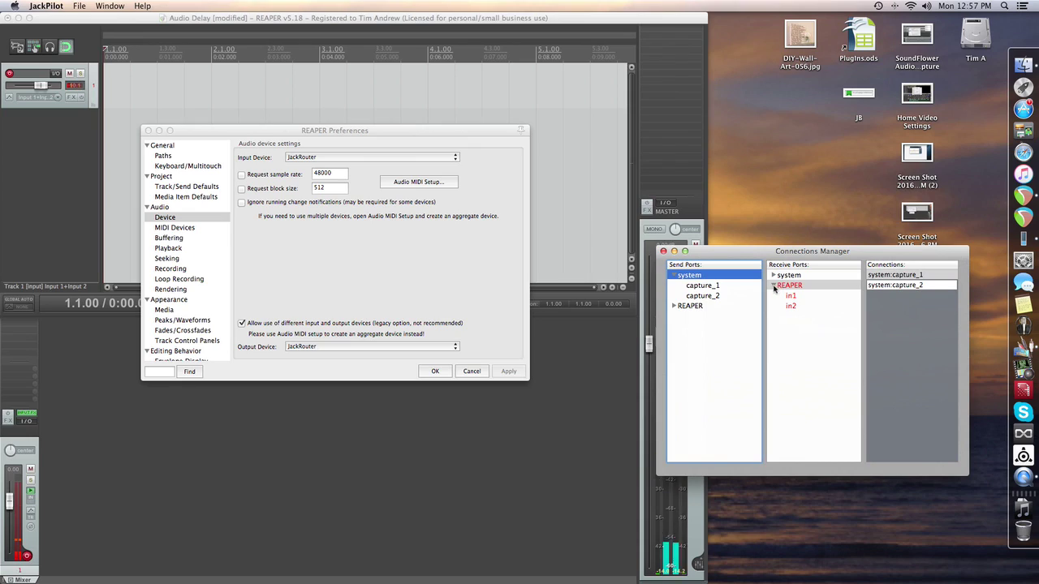
{"action": "left_click", "coordinate": [775, 287]}
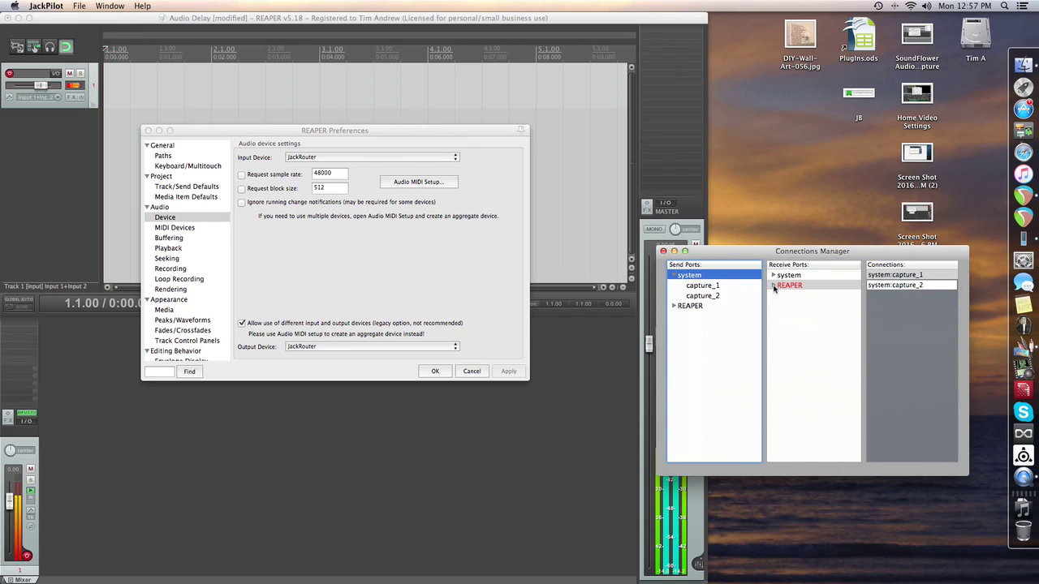
{"action": "left_click", "coordinate": [892, 276]}
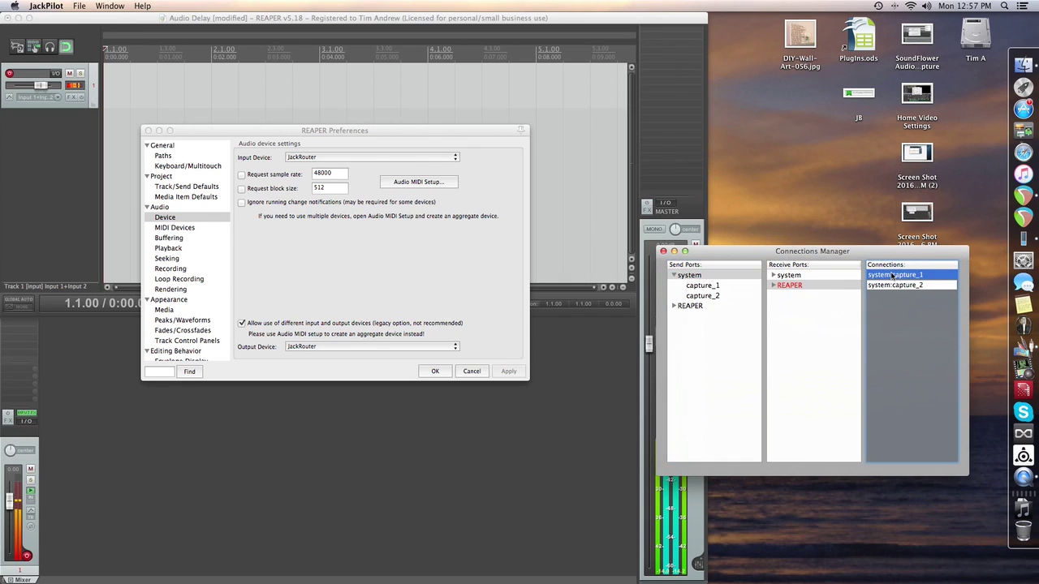
{"action": "left_click", "coordinate": [892, 276]}
{"action": "left_click", "coordinate": [892, 276]}
{"action": "left_click", "coordinate": [892, 276]}
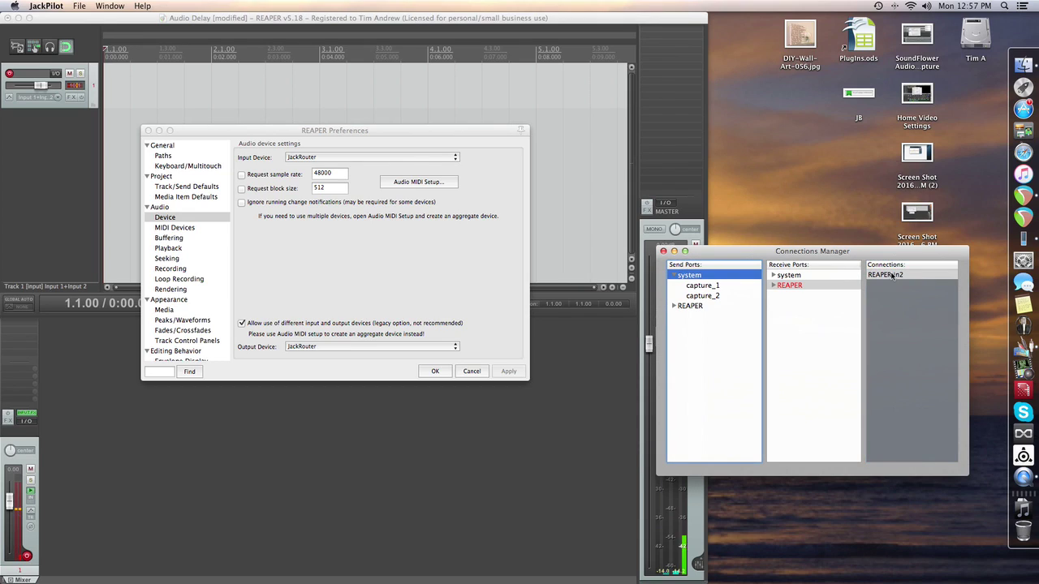
{"action": "left_click", "coordinate": [892, 275]}
{"action": "left_click", "coordinate": [892, 276]}
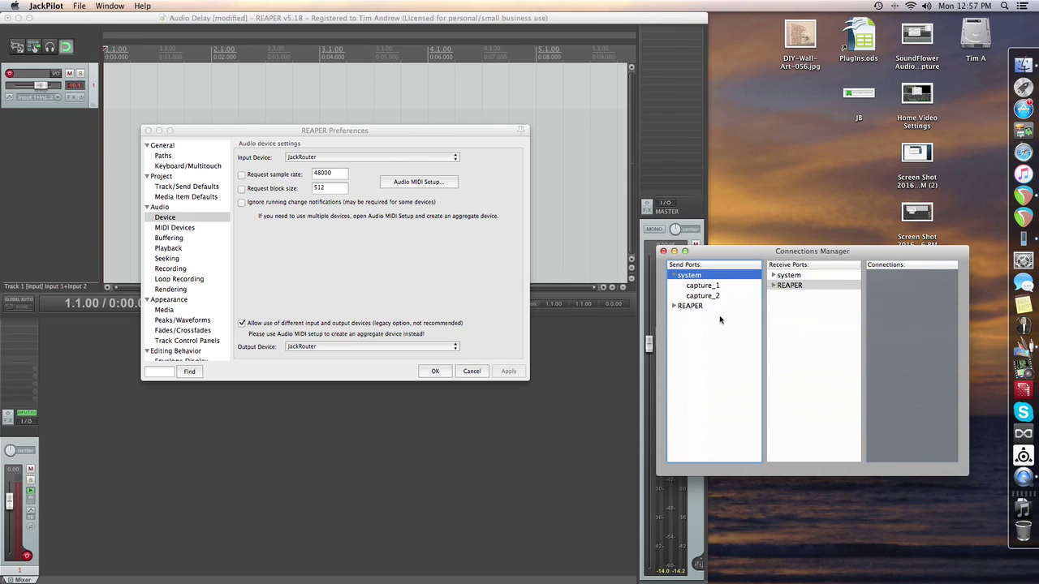
Step: Reconnect system capture_1 and capture_2 to REAPER's receive ports and return to REAPER's preferences
{"action": "key", "text": "Tab"}
{"action": "left_click", "coordinate": [714, 277]}
{"action": "left_click", "coordinate": [793, 286]}
{"action": "double_click", "coordinate": [793, 287]}
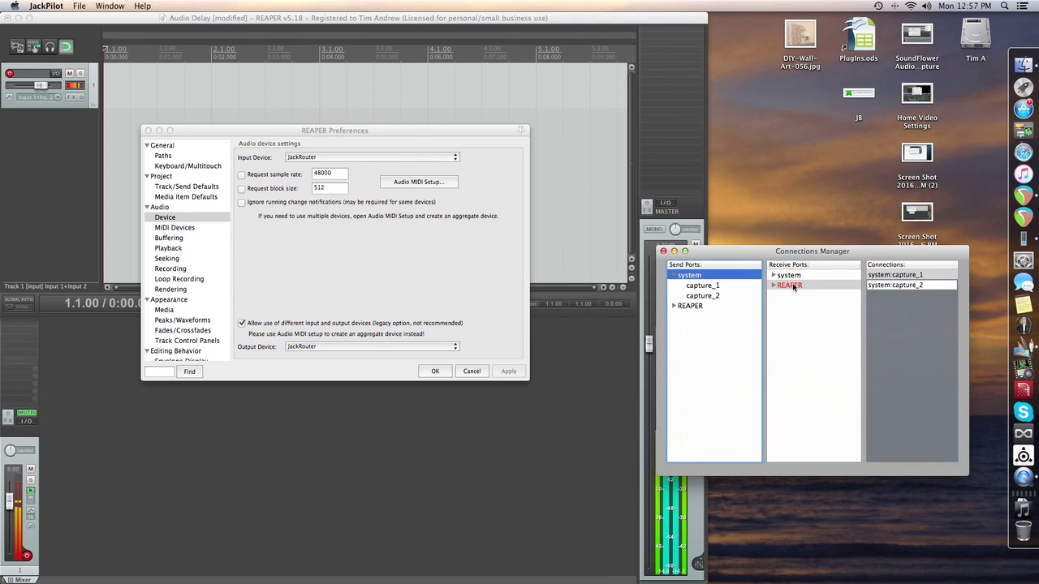
{"action": "left_click", "coordinate": [512, 376]}
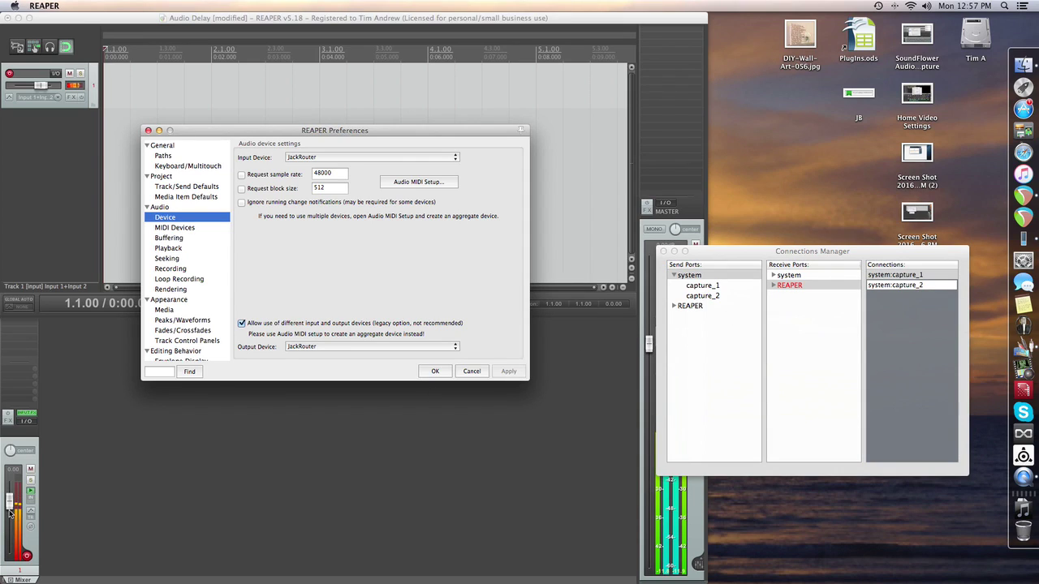
Step: Open Track 1's input FX chain and display PuigChild 670 alongside Volume Adjustment and SuperTap
{"action": "left_click", "coordinate": [26, 421]}
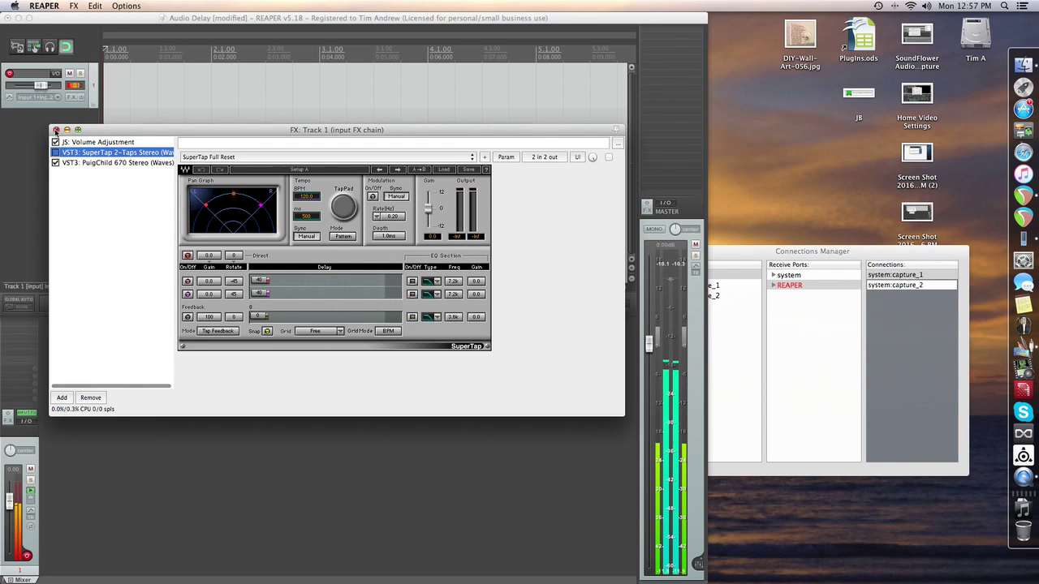
{"action": "left_click", "coordinate": [85, 164]}
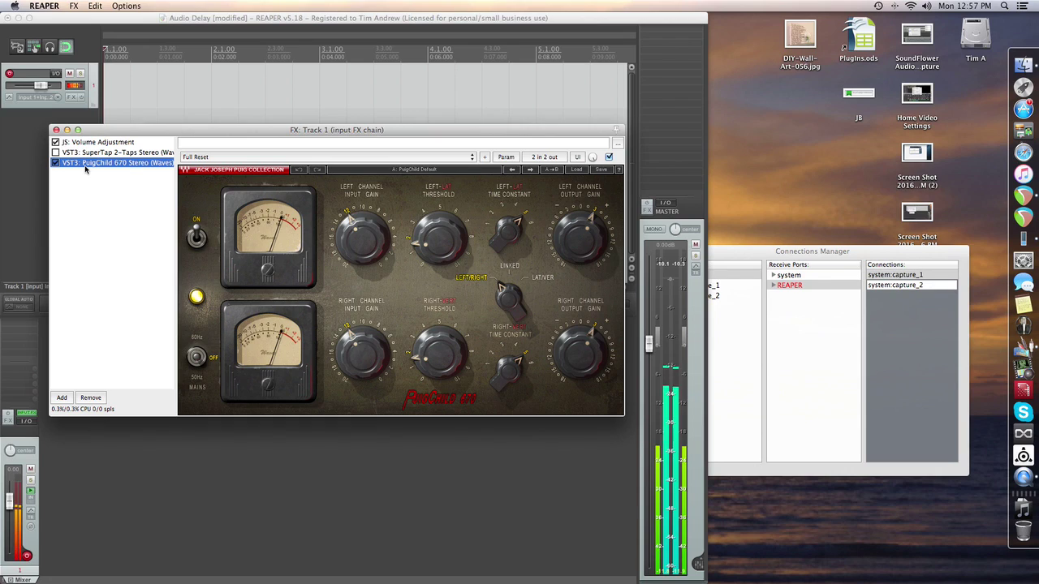
{"action": "left_click", "coordinate": [799, 258]}
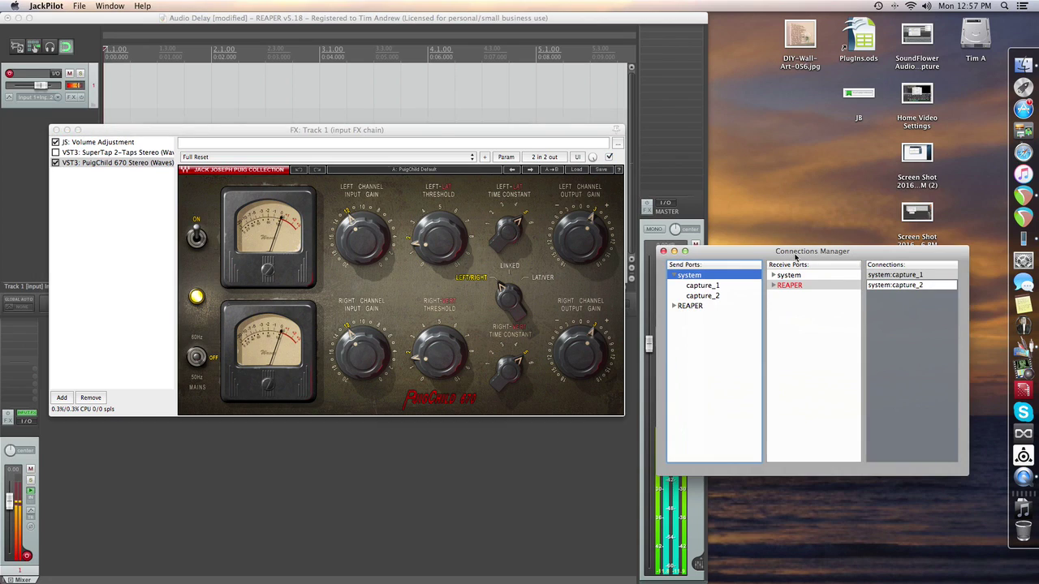
Step: Launch Flash Media Live Encoder, move its window aside, and switch Audio Device from Line In to JackRouter
{"action": "left_click", "coordinate": [1024, 392]}
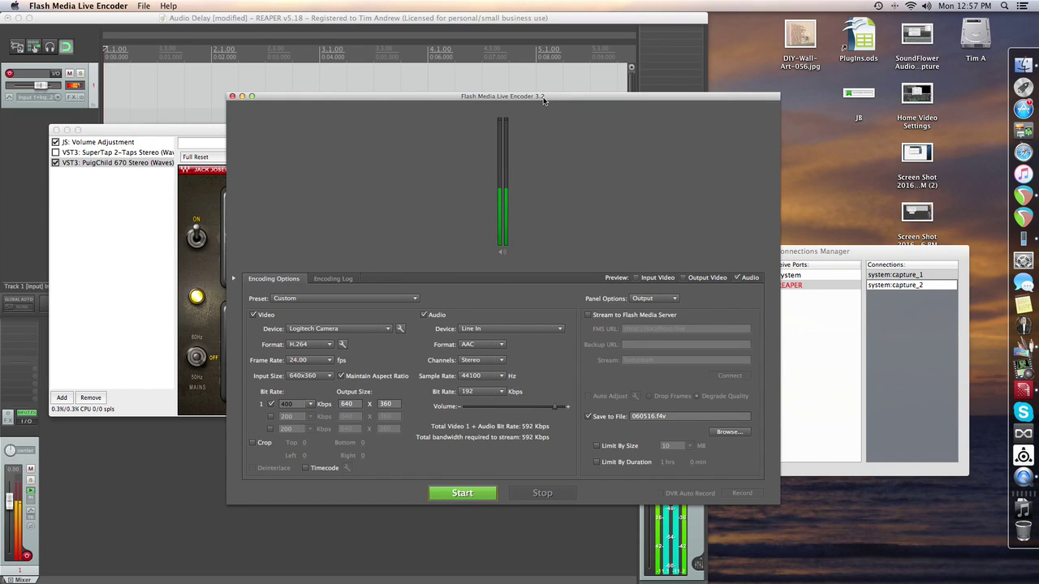
{"action": "left_click_drag", "start_coordinate": [544, 100], "coordinate": [415, 30]}
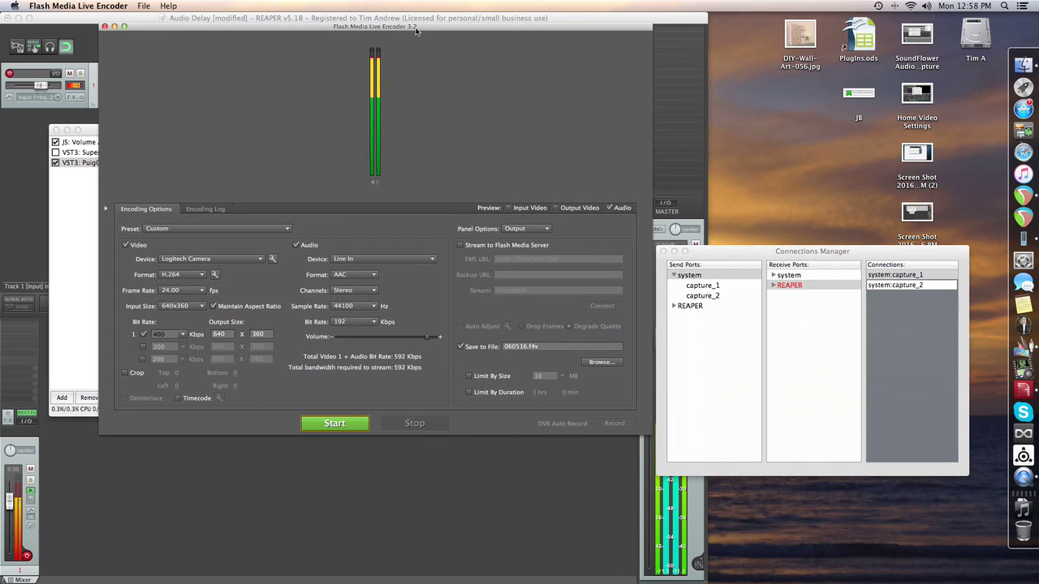
{"action": "left_click", "coordinate": [431, 260]}
{"action": "key", "text": "Escape"}
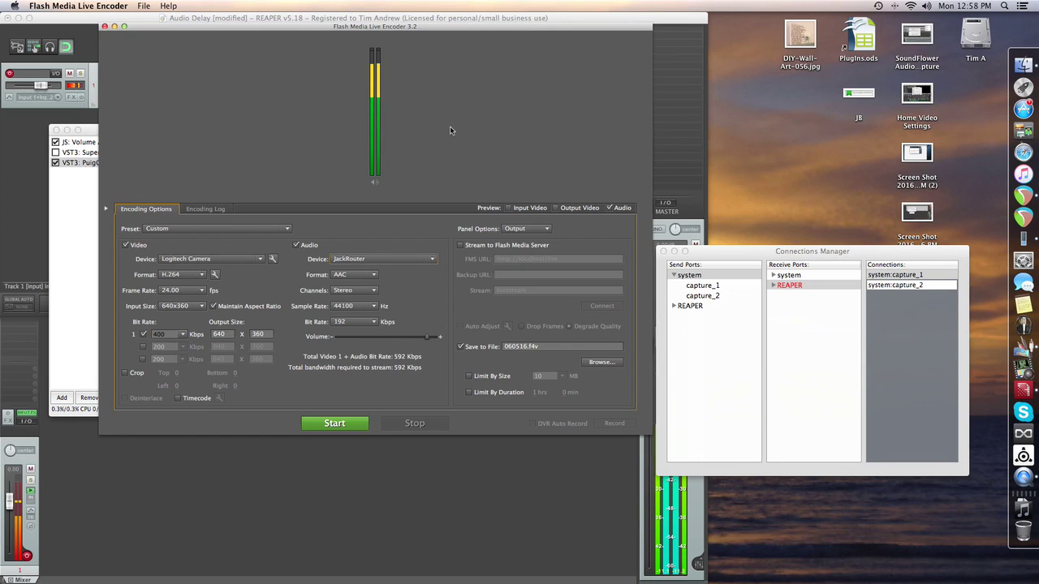
Step: Remove REAPER's output connections to system playback_1 and playback_2
{"action": "left_click", "coordinate": [765, 255]}
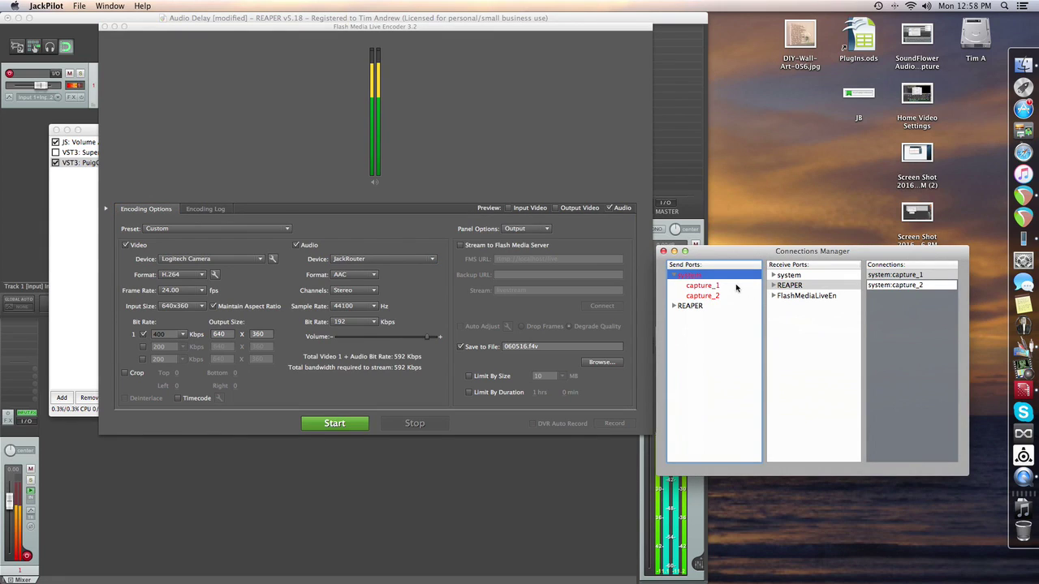
{"action": "left_click", "coordinate": [675, 276]}
{"action": "left_click", "coordinate": [696, 286]}
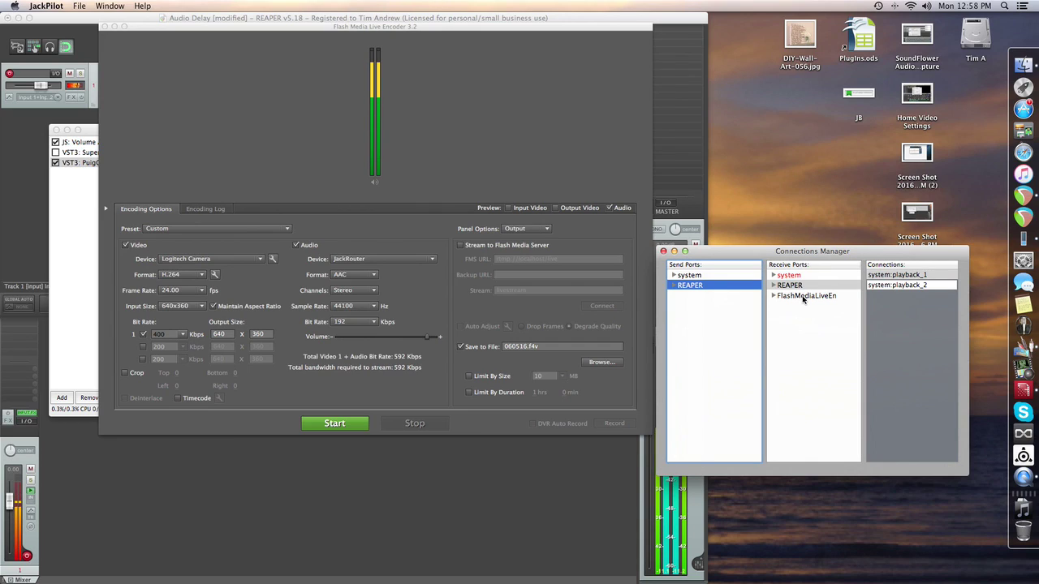
{"action": "double_click", "coordinate": [893, 275]}
{"action": "left_click", "coordinate": [690, 285]}
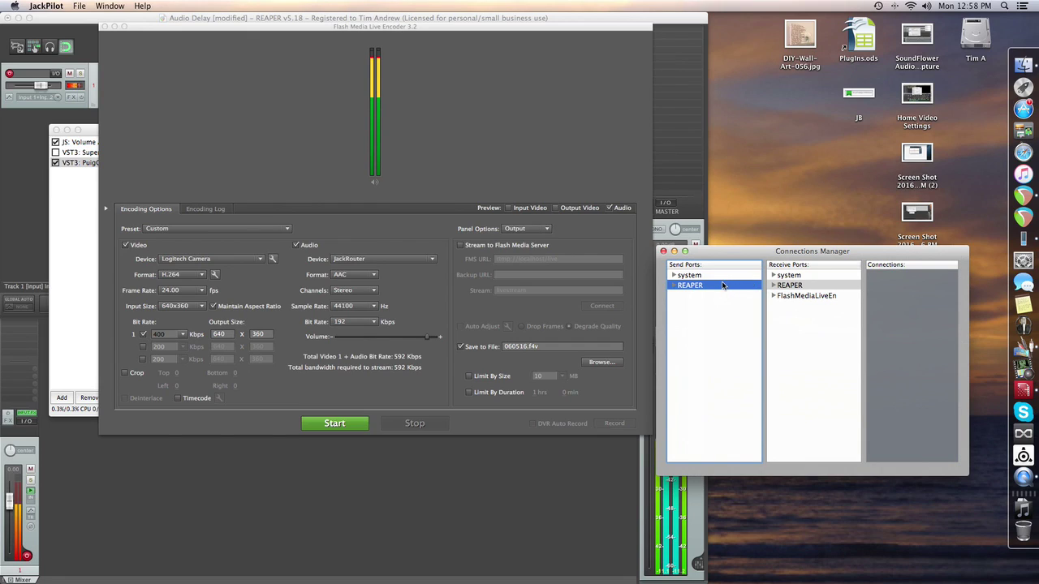
Step: Connect REAPER's outputs to FlashMediaLiveEn in1 and in2
{"action": "left_click", "coordinate": [797, 297]}
{"action": "double_click", "coordinate": [797, 296]}
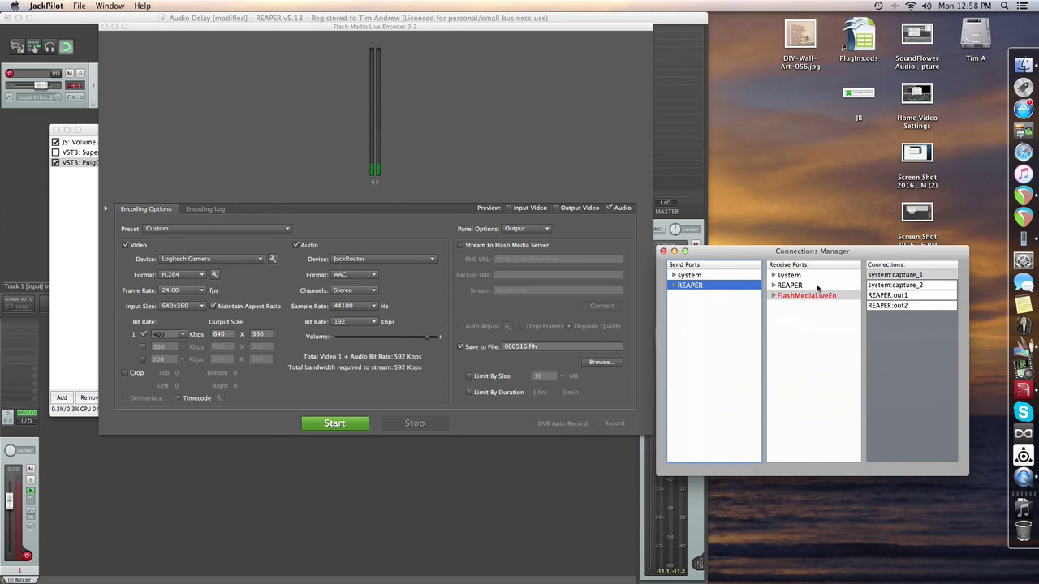
{"action": "left_click", "coordinate": [897, 276]}
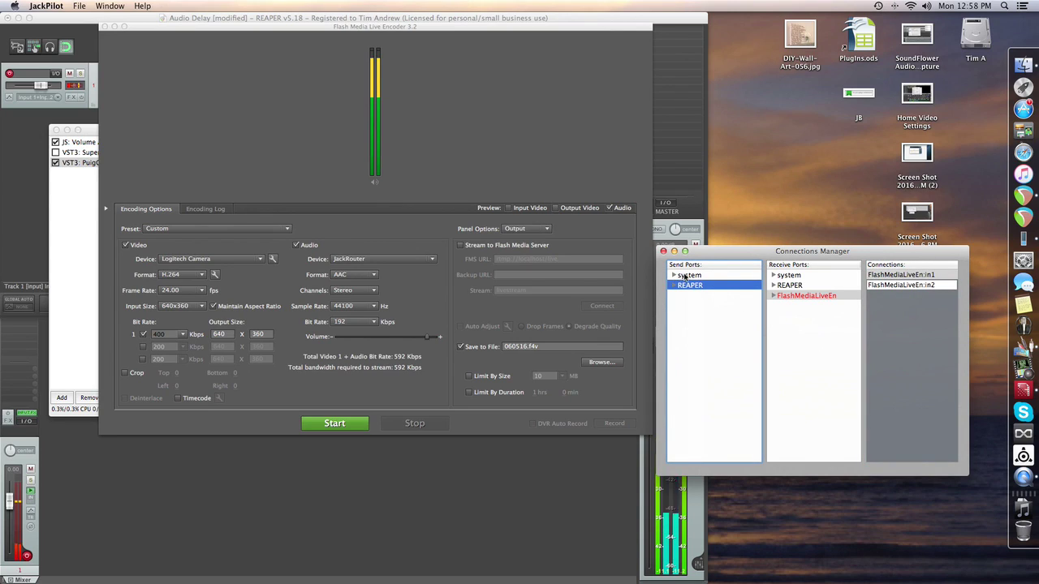
Step: Disconnect system capture from FlashMediaLiveEn:in1 and FlashMediaLiveEn:in2
{"action": "left_click", "coordinate": [686, 275]}
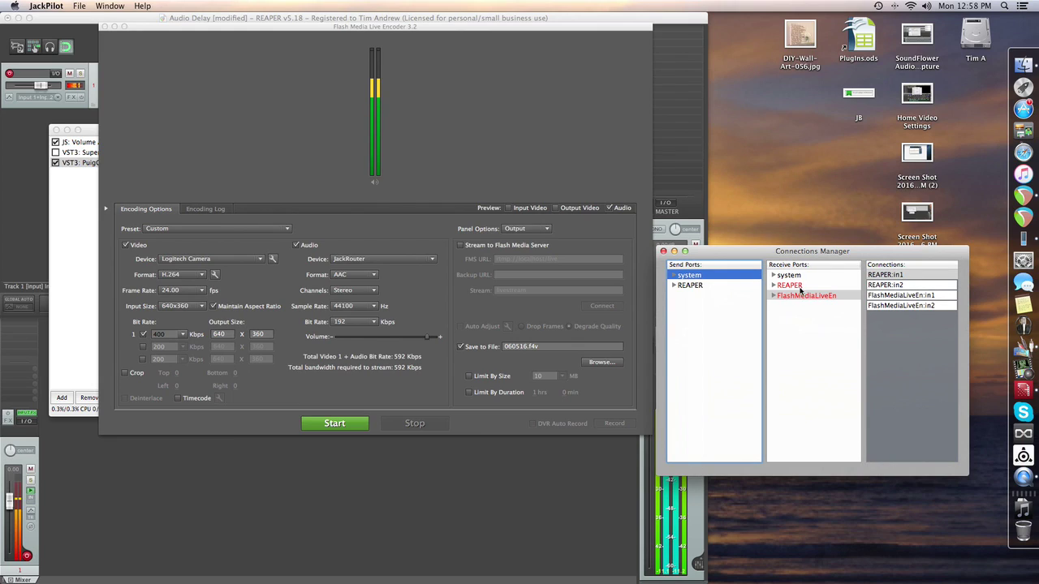
{"action": "left_click", "coordinate": [891, 297]}
{"action": "double_click", "coordinate": [891, 297]}
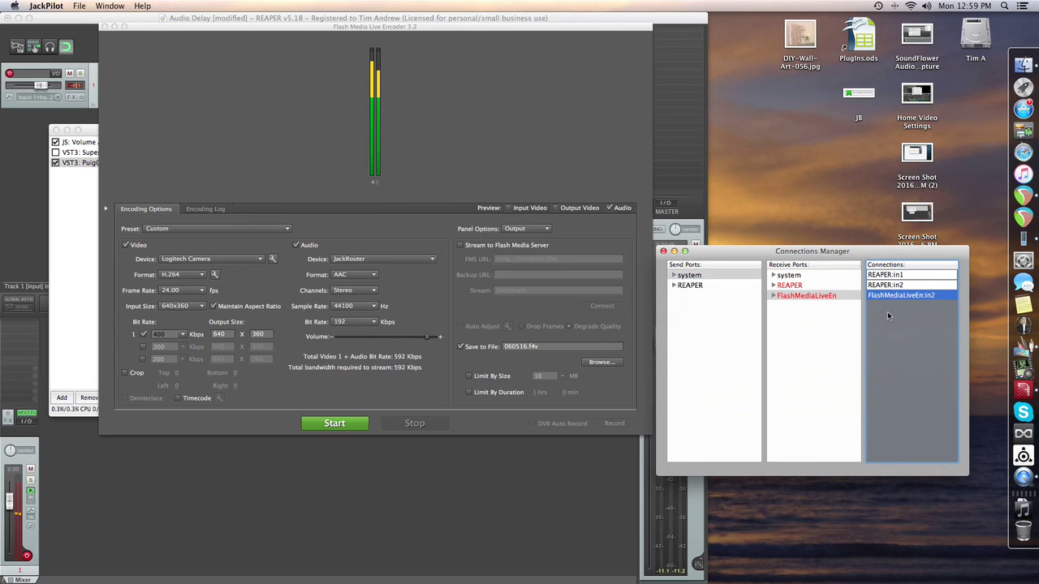
{"action": "double_click", "coordinate": [887, 296]}
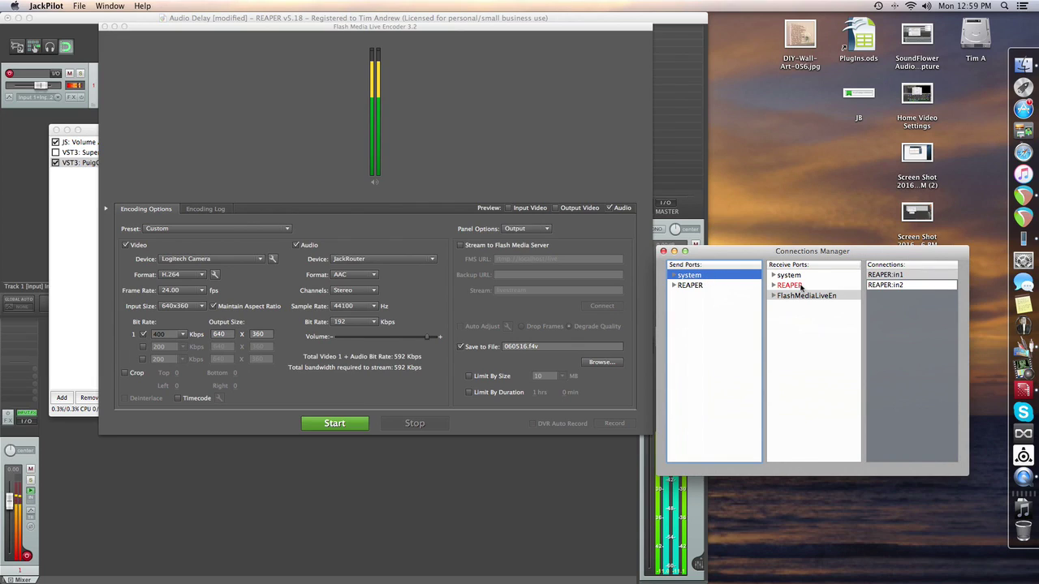
Step: Recheck the REAPER, system and live encoder port connections
{"action": "left_click", "coordinate": [689, 287]}
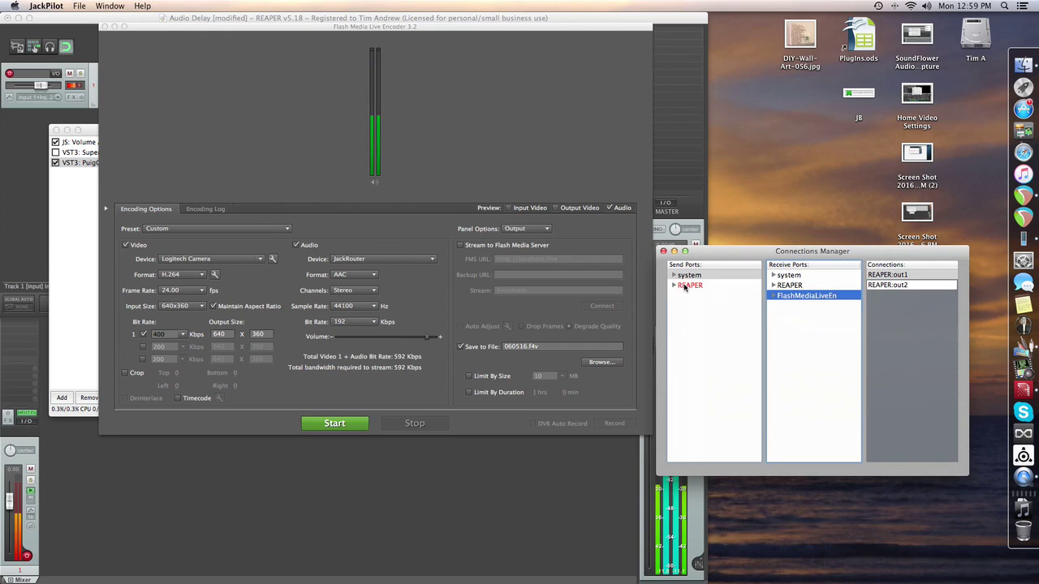
{"action": "left_click", "coordinate": [685, 287]}
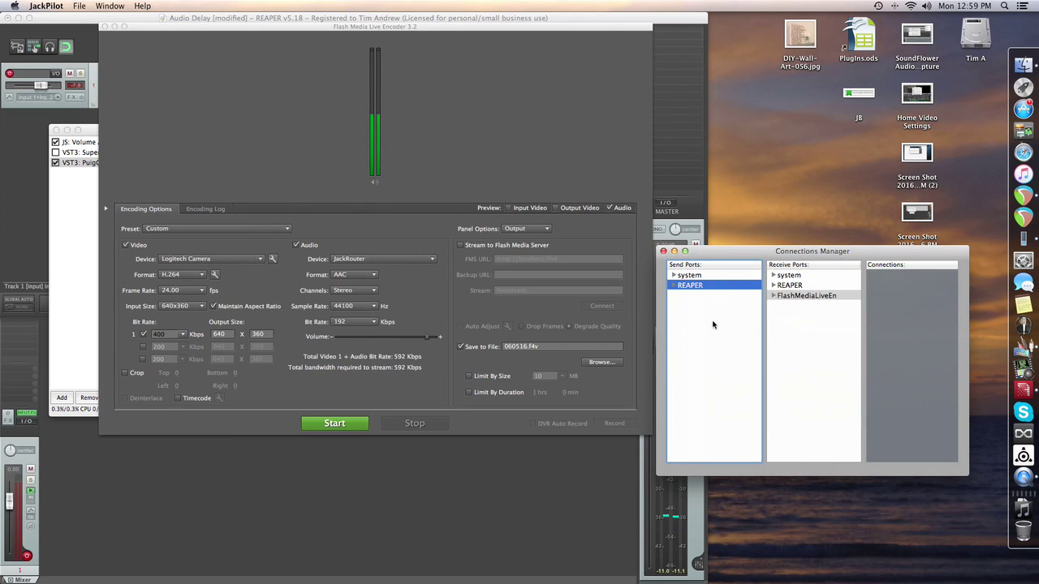
{"action": "key", "text": "Tab"}
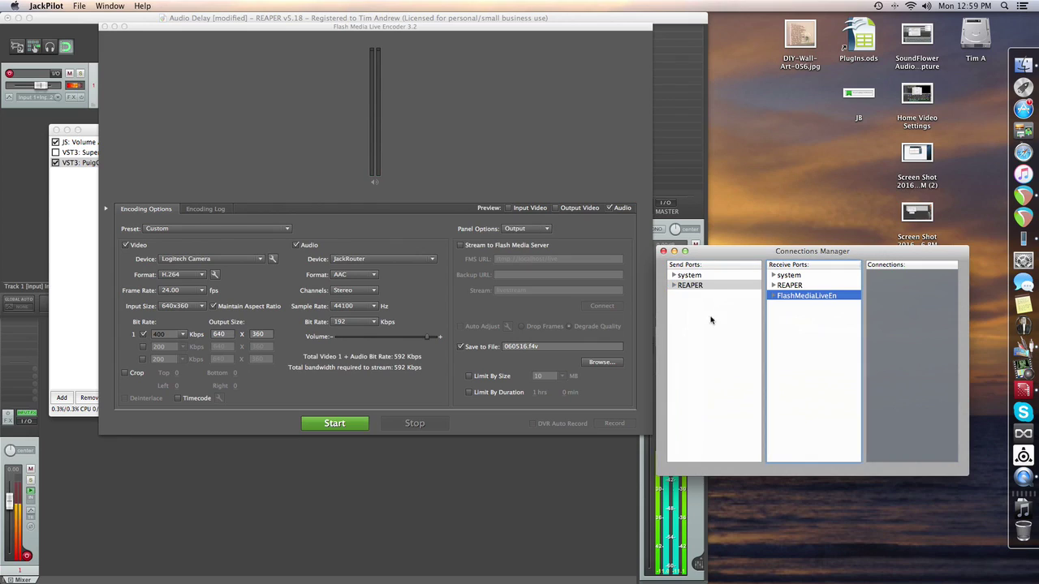
{"action": "left_click", "coordinate": [689, 275]}
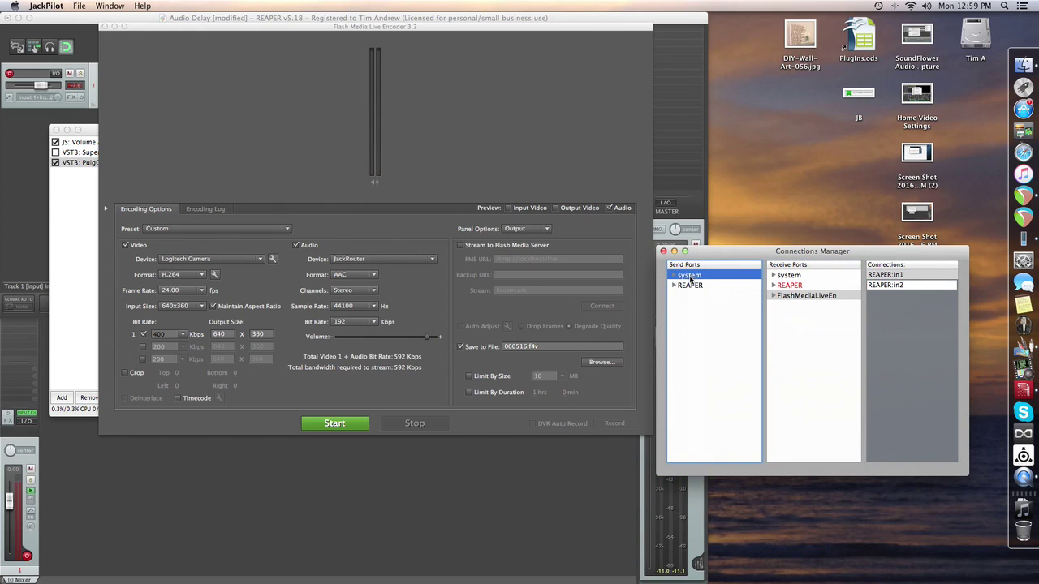
{"action": "left_click", "coordinate": [689, 286]}
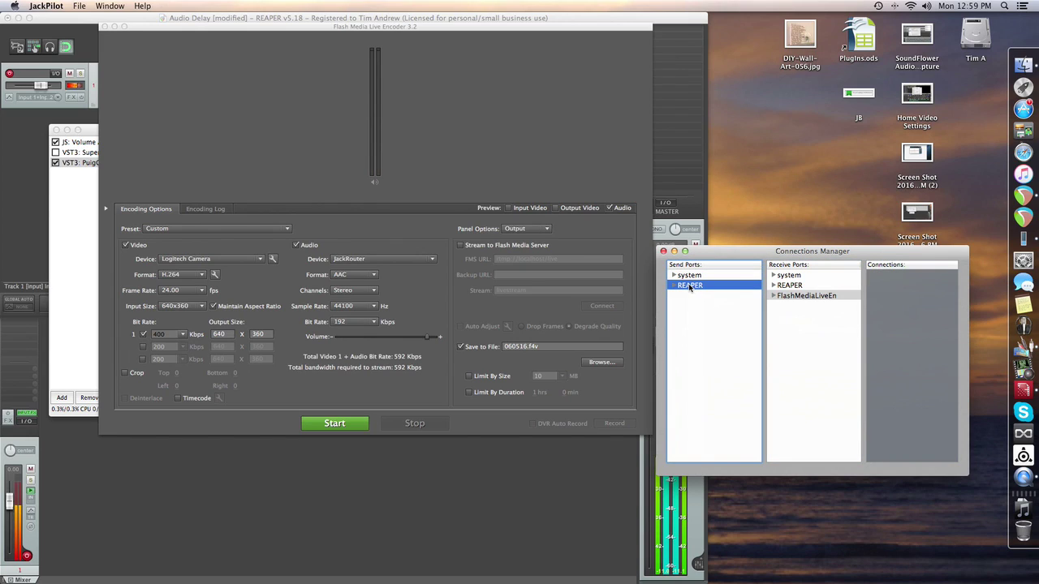